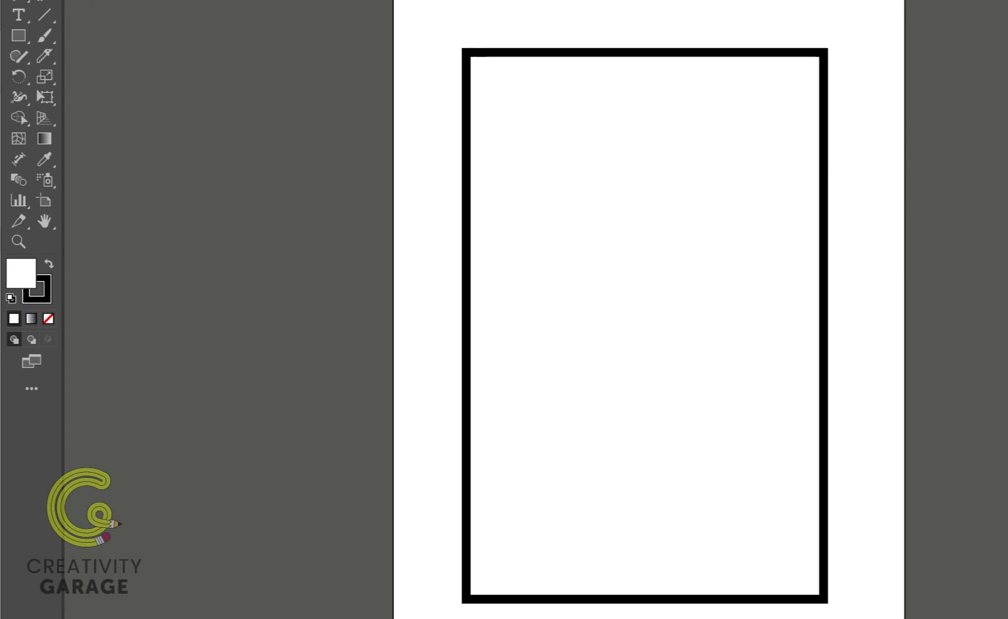
# Step: Cut the rectangle into two halves with a vertical Knife tool cut through its middle
pyautogui.click(48, 57)
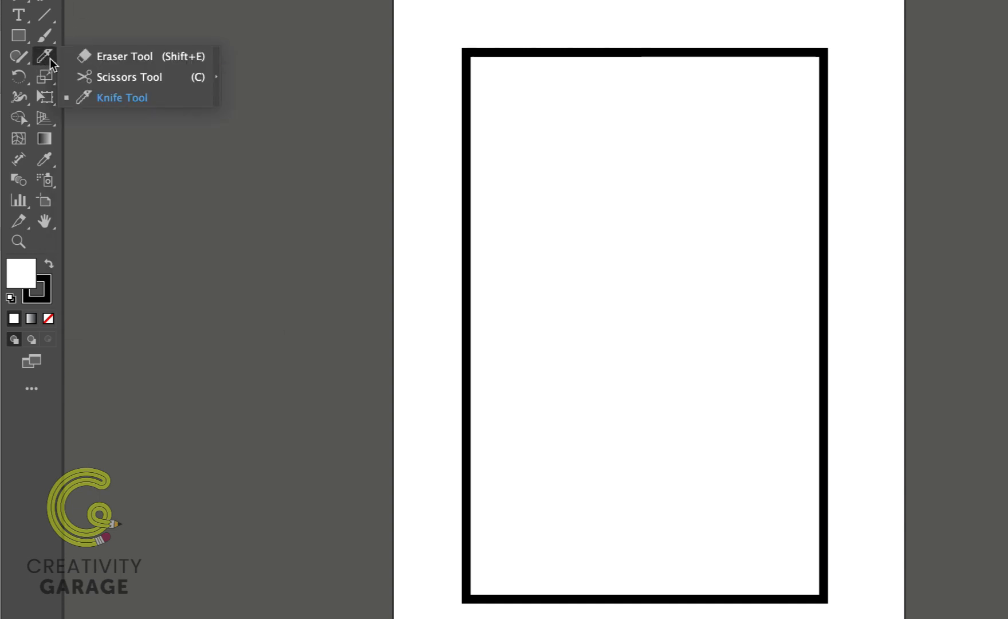
pyautogui.click(113, 102)
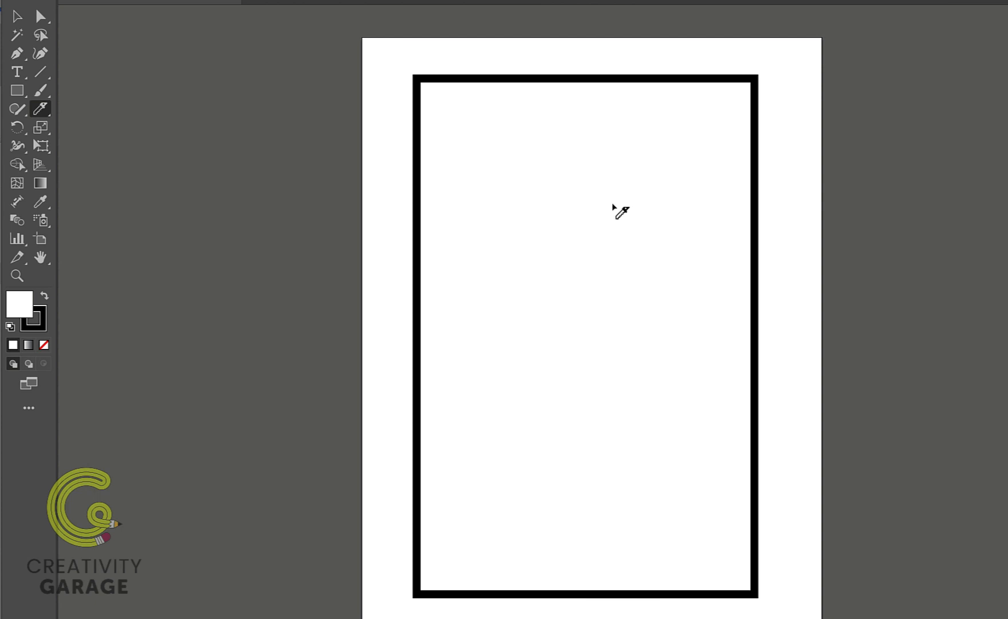
pyautogui.press('capslock')
pyautogui.moveTo(581, 63)
pyautogui.mouseDown()
pyautogui.moveTo(562, 272)
pyautogui.moveTo(554, 609)
pyautogui.mouseUp()
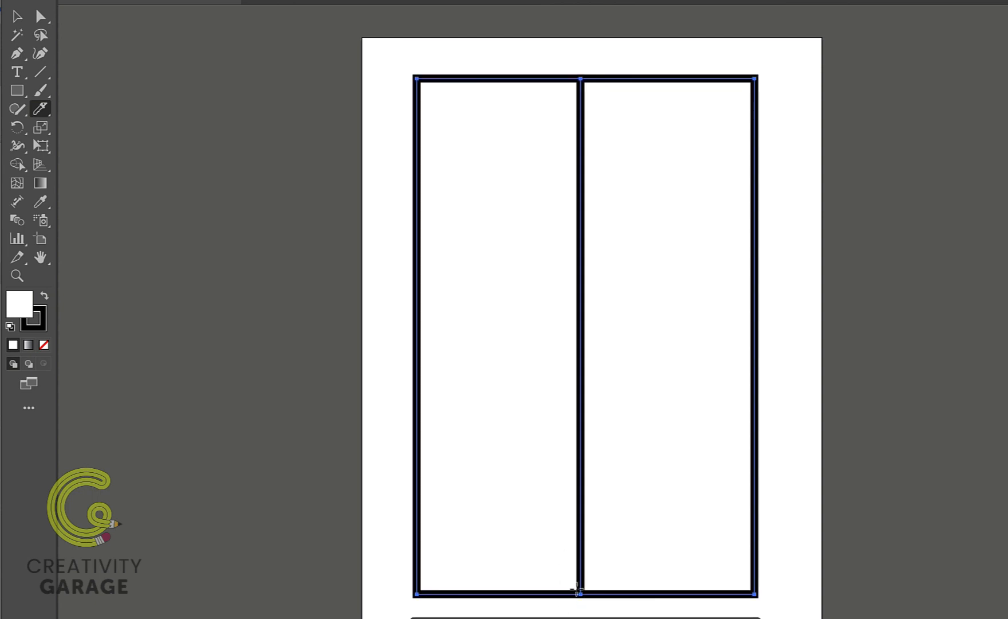
# Step: Move the right half of the cut rectangle slightly to the right to leave a narrow gap
pyautogui.click(17, 16)
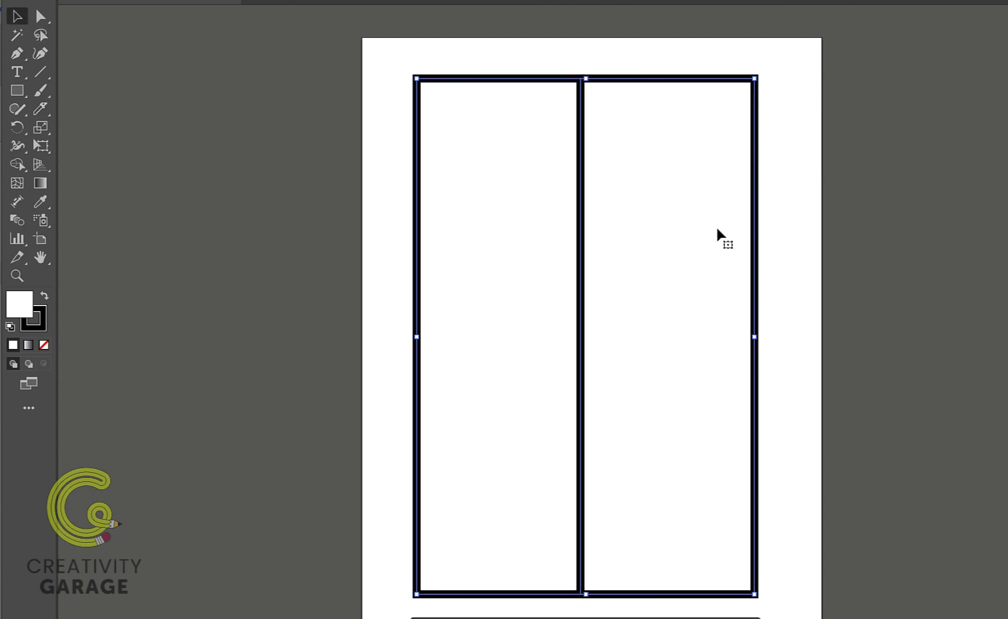
pyautogui.click(797, 266)
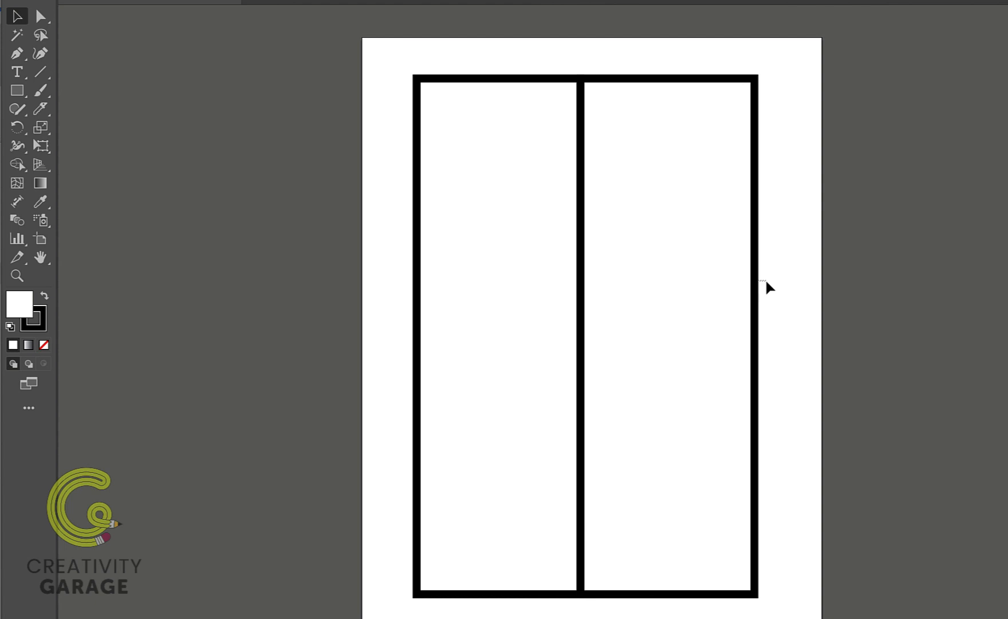
pyautogui.moveTo(754, 286); pyautogui.dragTo(770, 289)
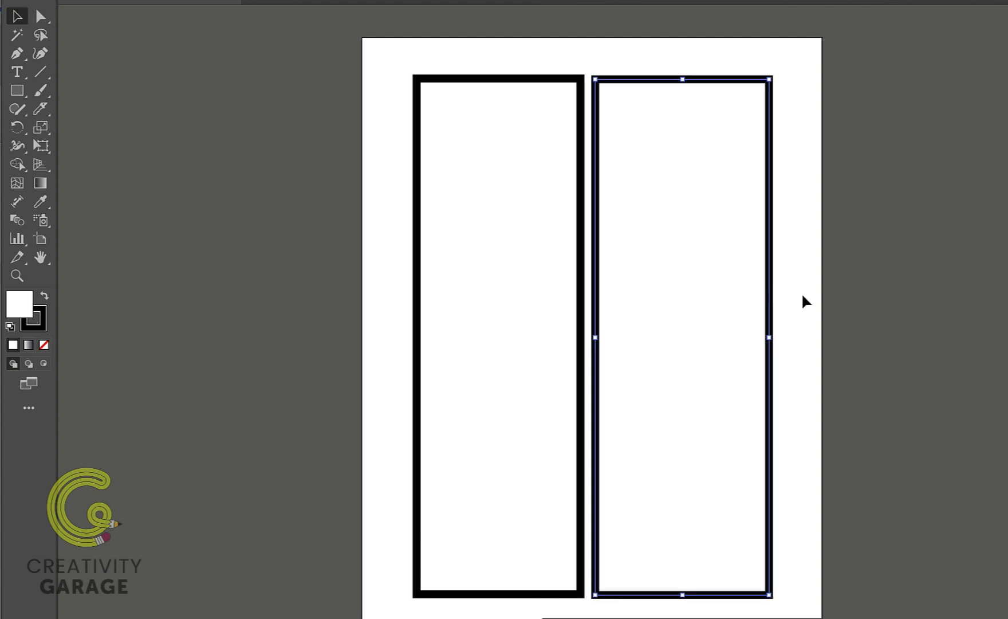
pyautogui.click(864, 315)
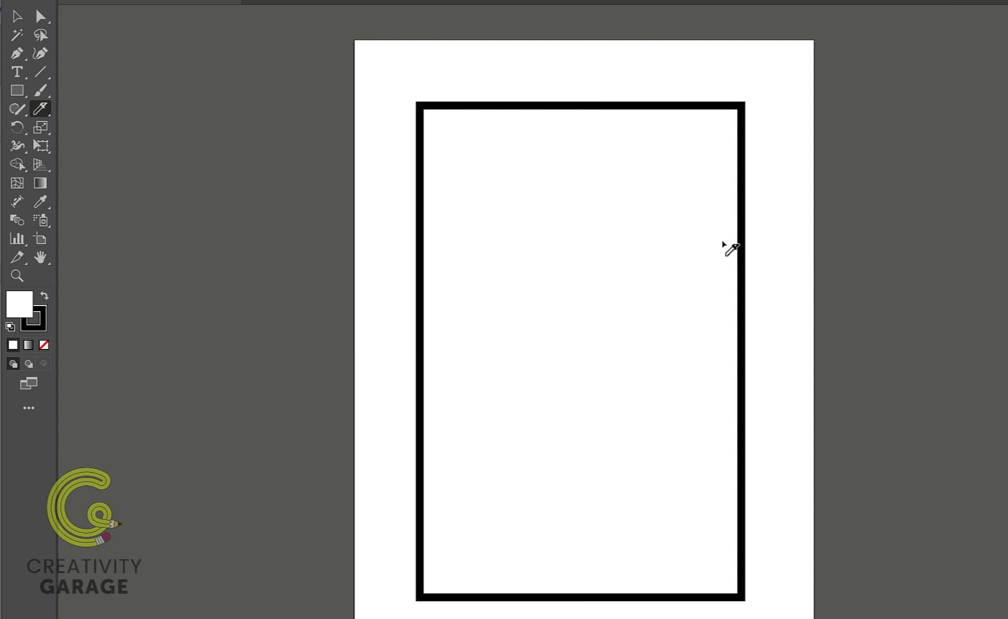
# Step: Cut the rectangle with a wavy freehand Knife stroke across its upper part and move the upper piece slightly up
pyautogui.moveTo(369, 392)
pyautogui.mouseDown()
pyautogui.moveTo(417, 304)
pyautogui.moveTo(553, 261)
pyautogui.moveTo(717, 259)
pyautogui.moveTo(761, 210)
pyautogui.mouseUp()
pyautogui.press('v')
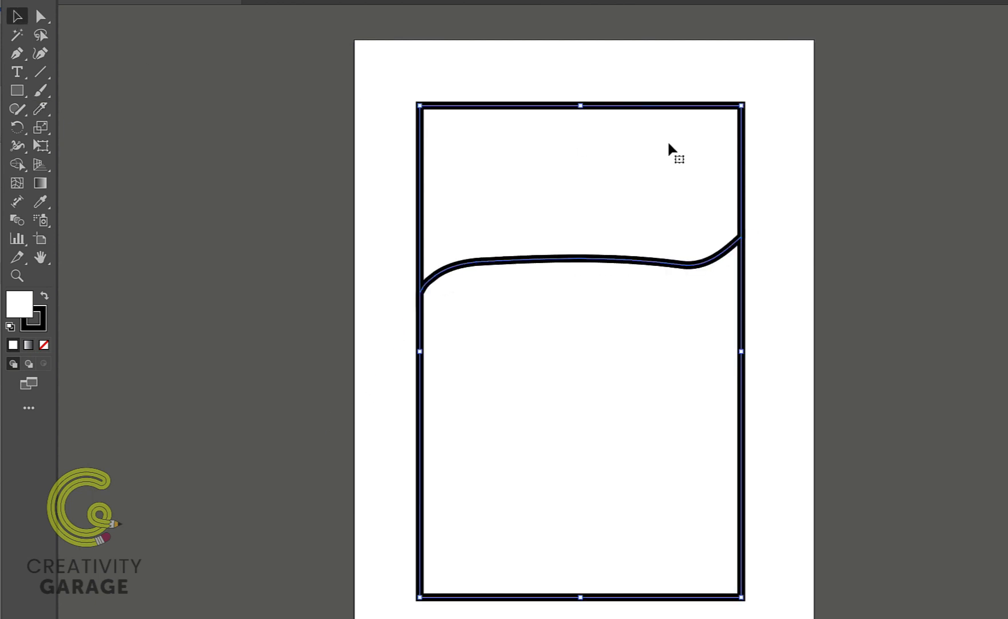
pyautogui.moveTo(668, 143); pyautogui.dragTo(687, 87)
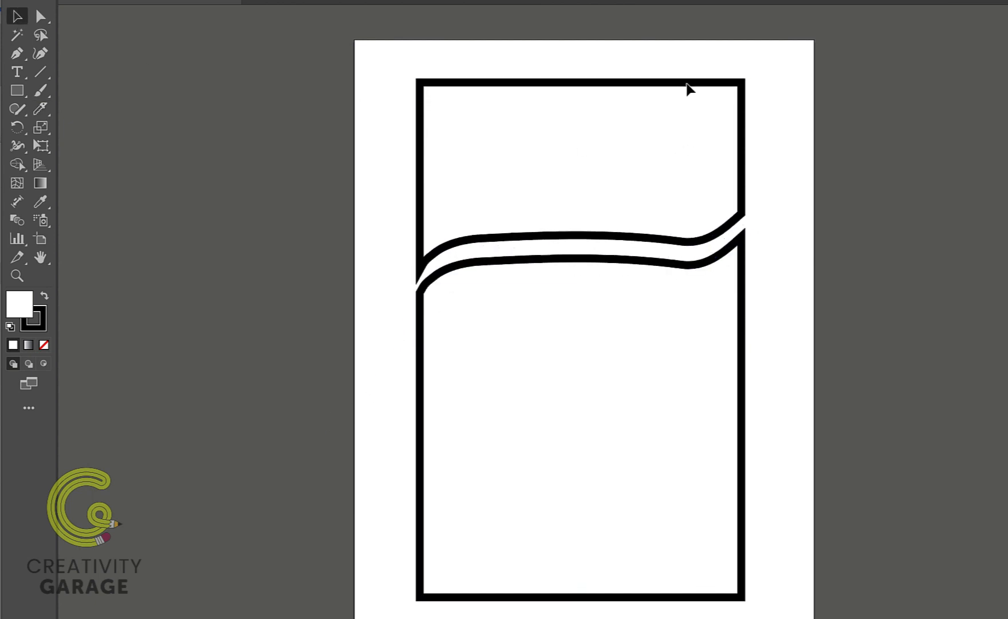
pyautogui.click(851, 209)
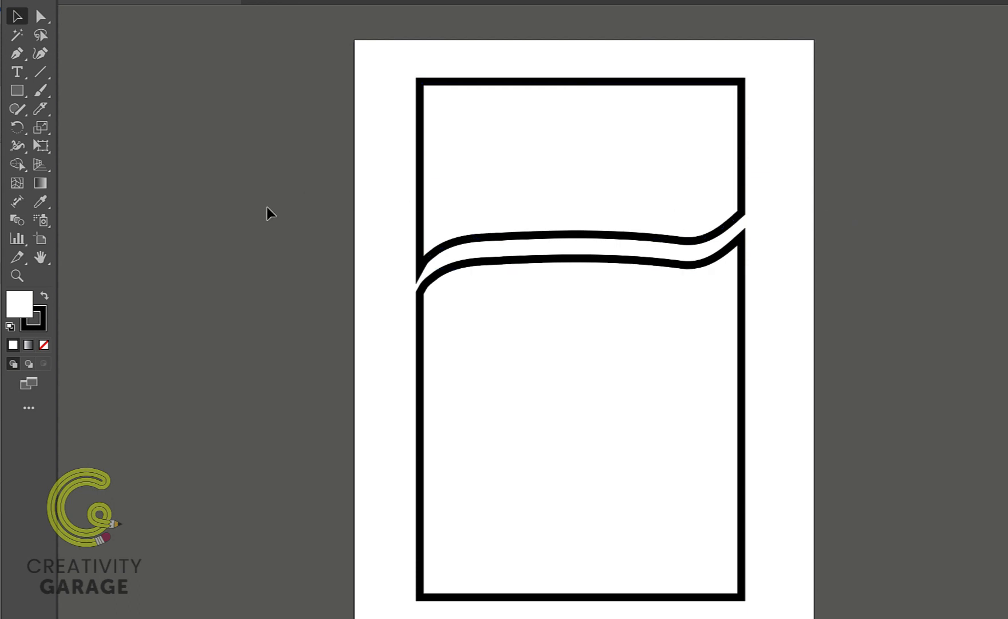
# Step: Cut both the upper and lower pieces vertically through the middle with one straight Knife cut
pyautogui.press('i')
pyautogui.moveTo(582, 52); pyautogui.dragTo(582, 618)
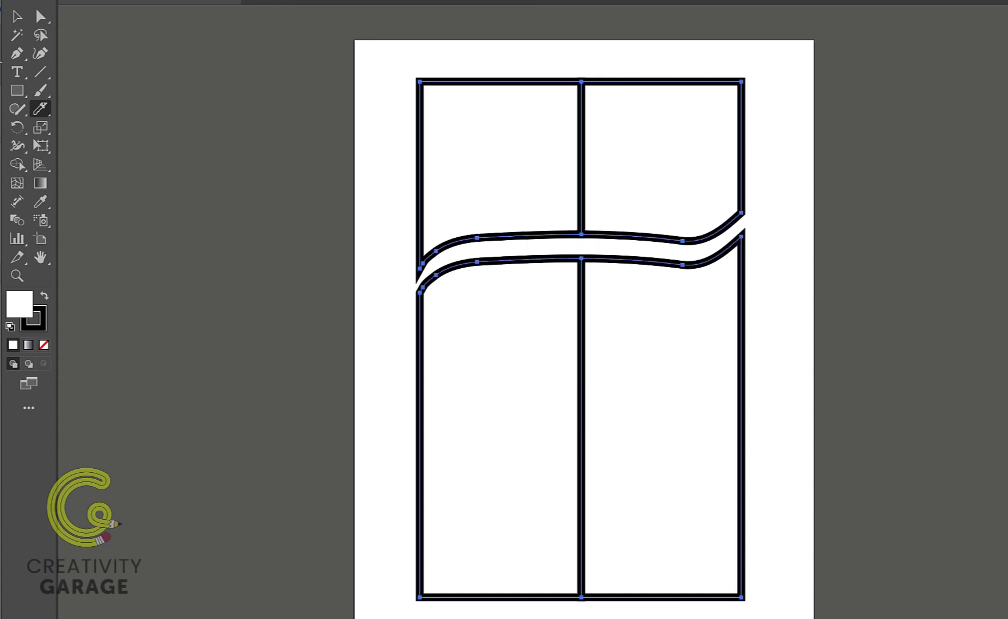
pyautogui.click(17, 16)
pyautogui.click(810, 227)
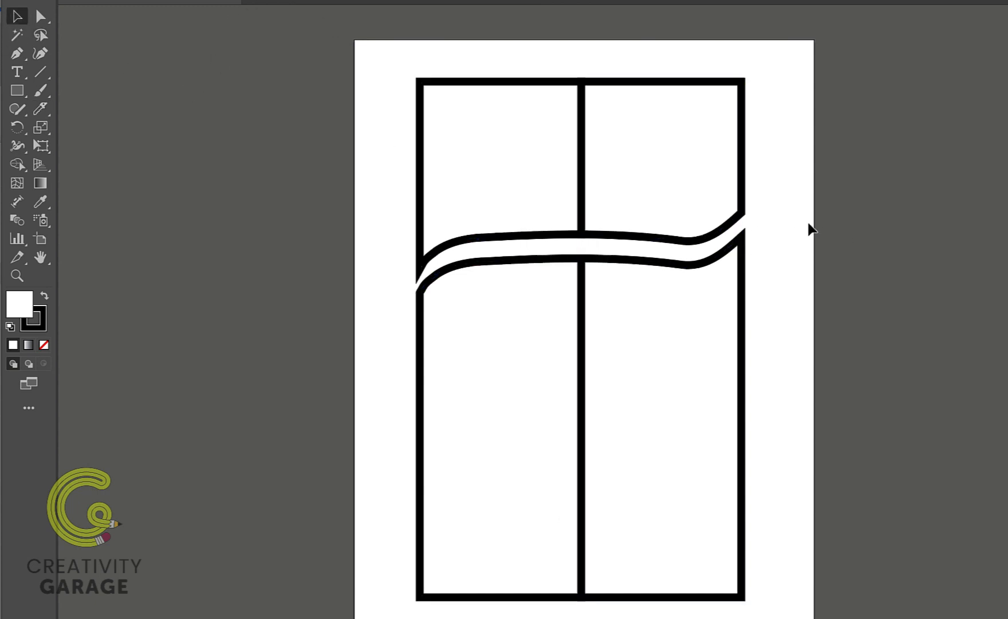
# Step: Select both right-hand pieces together and move them slightly right to separate them from the left ones
pyautogui.click(745, 223)
pyautogui.keyDown('shift'); pyautogui.click(742, 349); pyautogui.keyUp('shift')
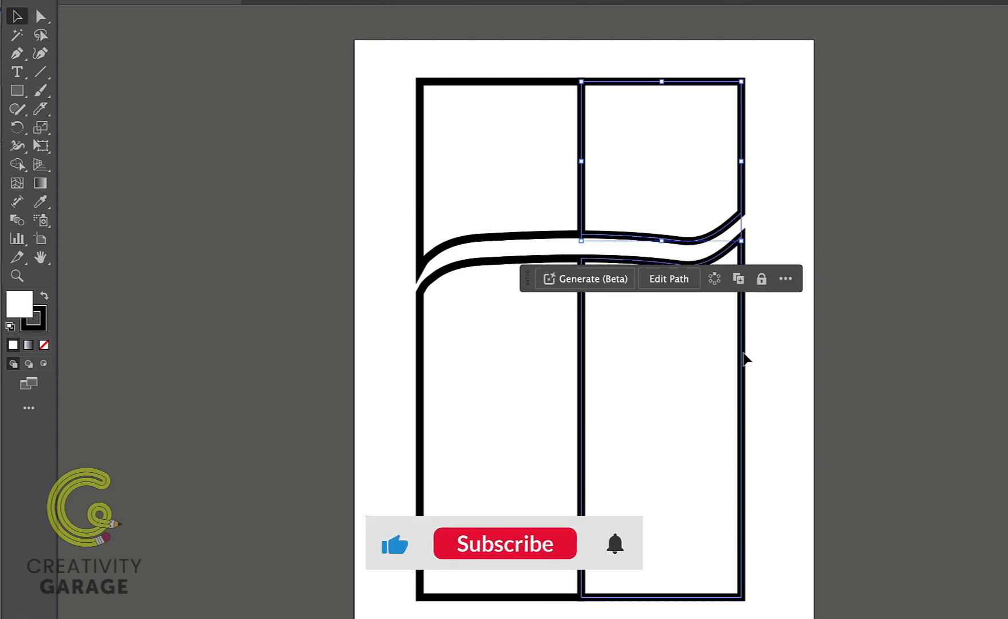
pyautogui.moveTo(741, 349); pyautogui.dragTo(761, 361)
pyautogui.click(813, 365)
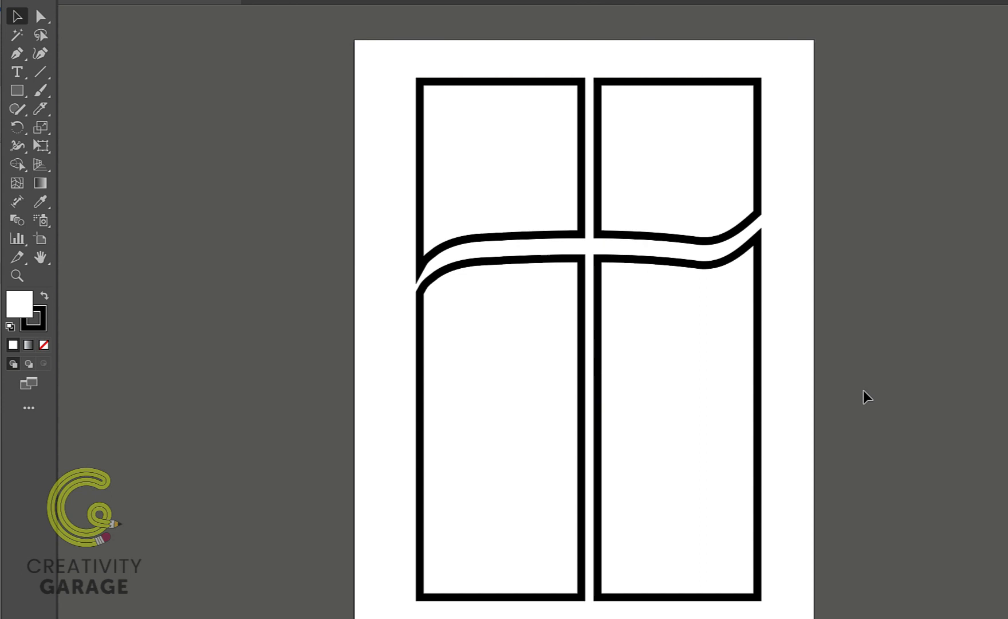
# Step: Split the upper-right piece's outline with the Scissors tool at its top-right corner and about halfway down its right edge
pyautogui.click(40, 109)
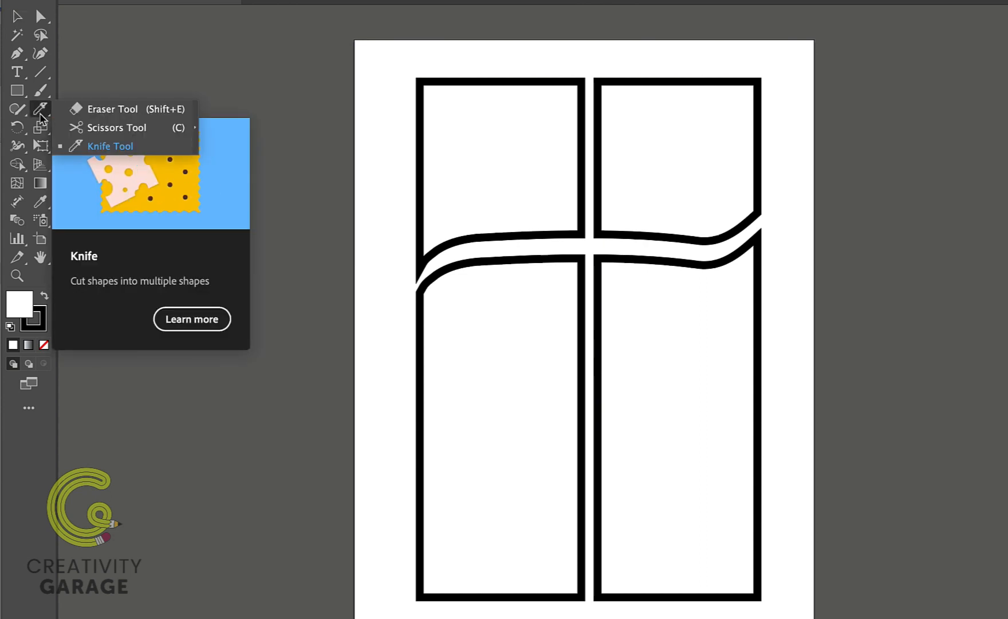
pyautogui.click(118, 128)
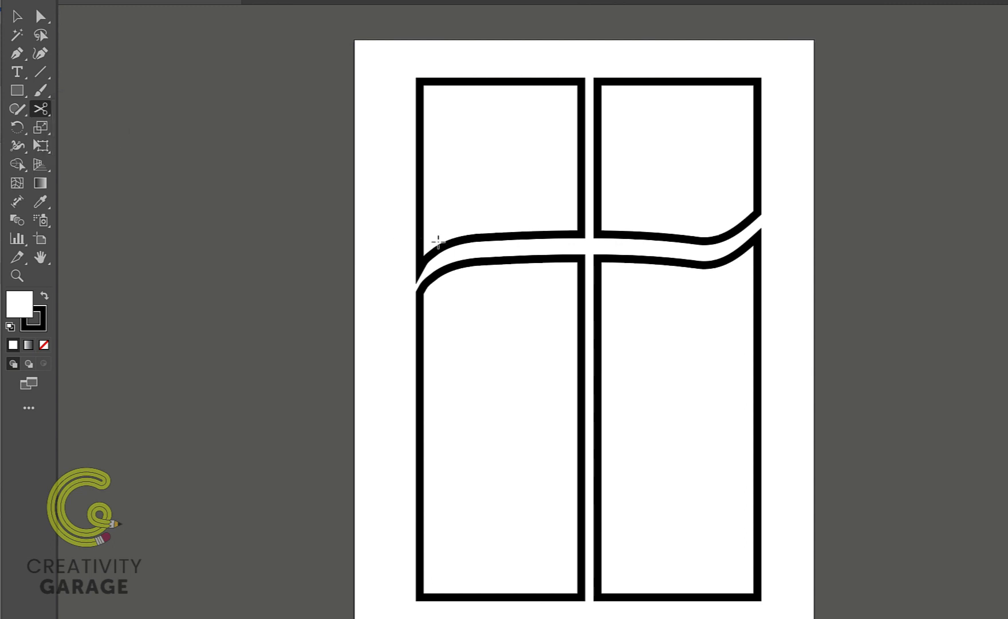
pyautogui.click(16, 16)
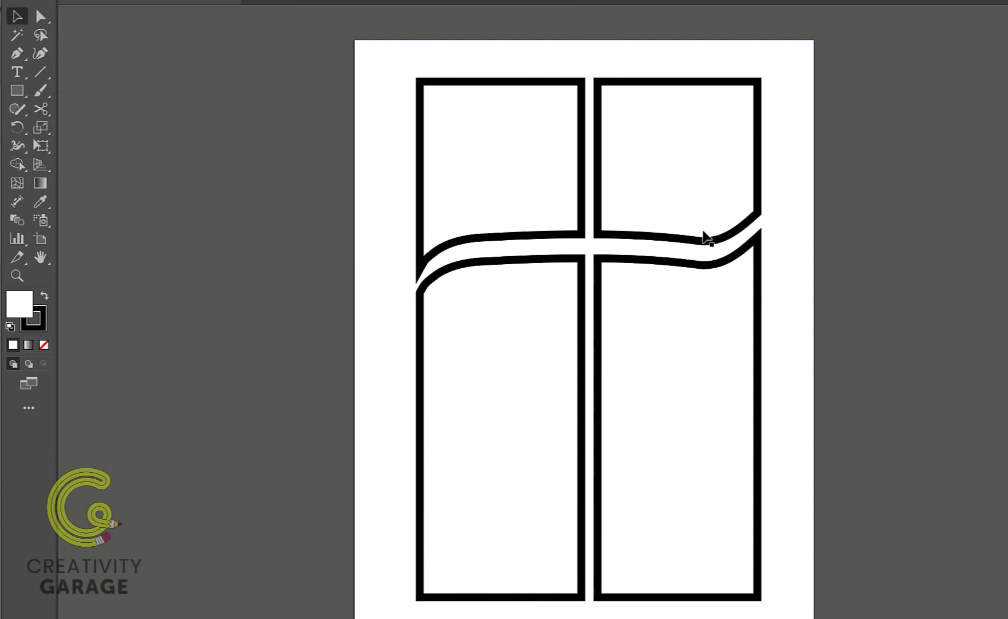
pyautogui.click(762, 220)
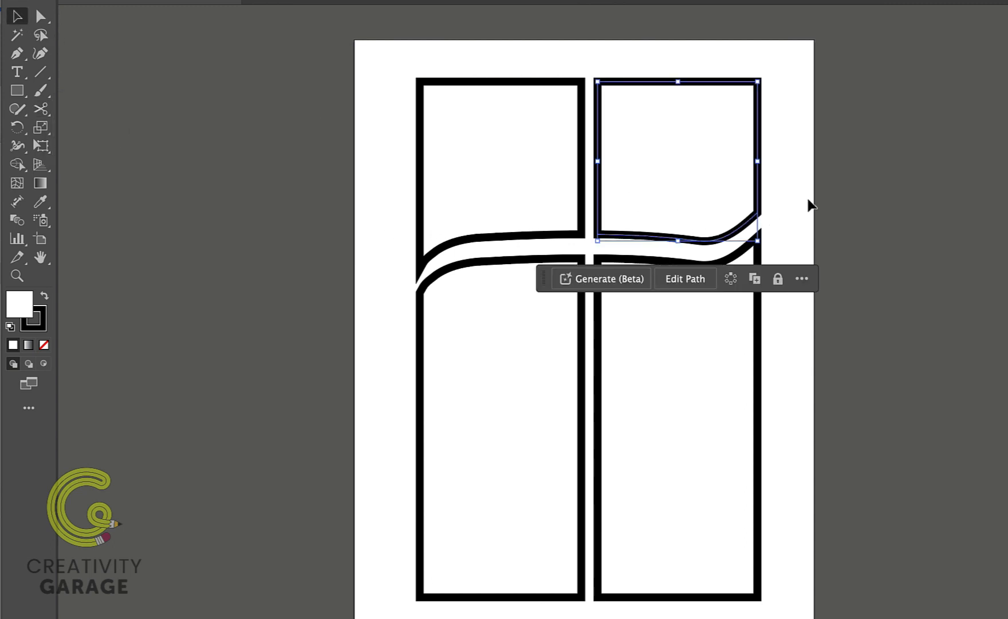
pyautogui.click(39, 111)
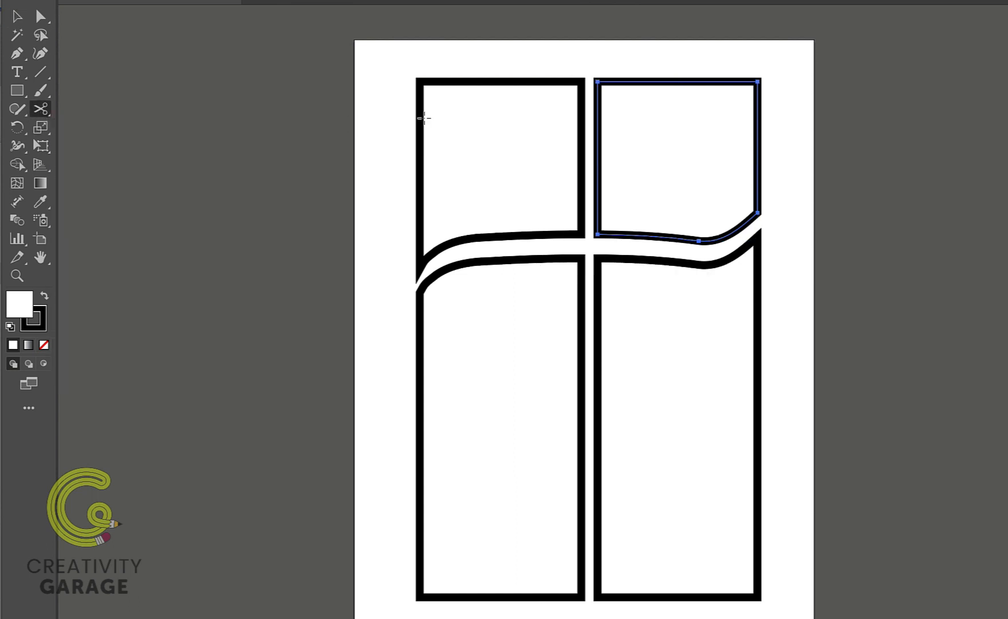
pyautogui.click(758, 82)
pyautogui.click(757, 150)
# Step: Move the cut edge segment out to the right and shift the remaining open outline slightly right
pyautogui.click(17, 17)
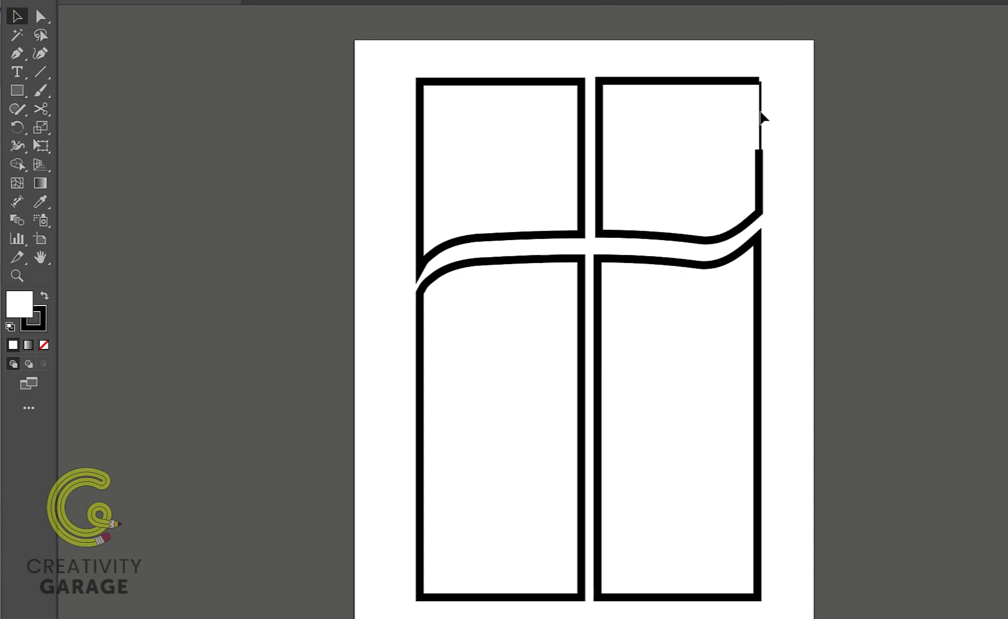
pyautogui.click(760, 113)
pyautogui.moveTo(760, 113); pyautogui.dragTo(777, 115)
pyautogui.moveTo(752, 221); pyautogui.dragTo(758, 226)
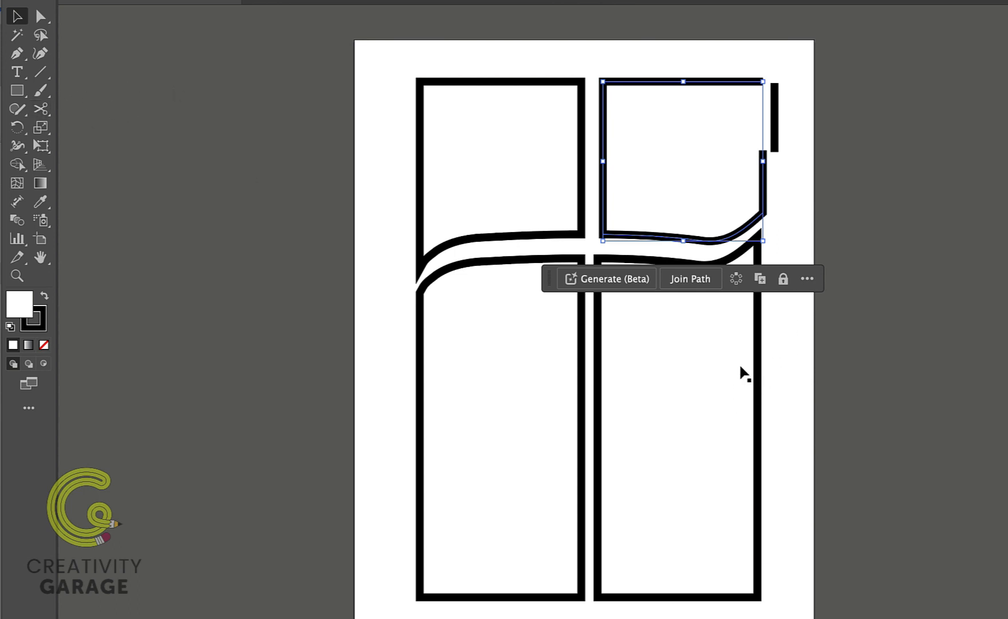
pyautogui.click(758, 367)
pyautogui.click(824, 282)
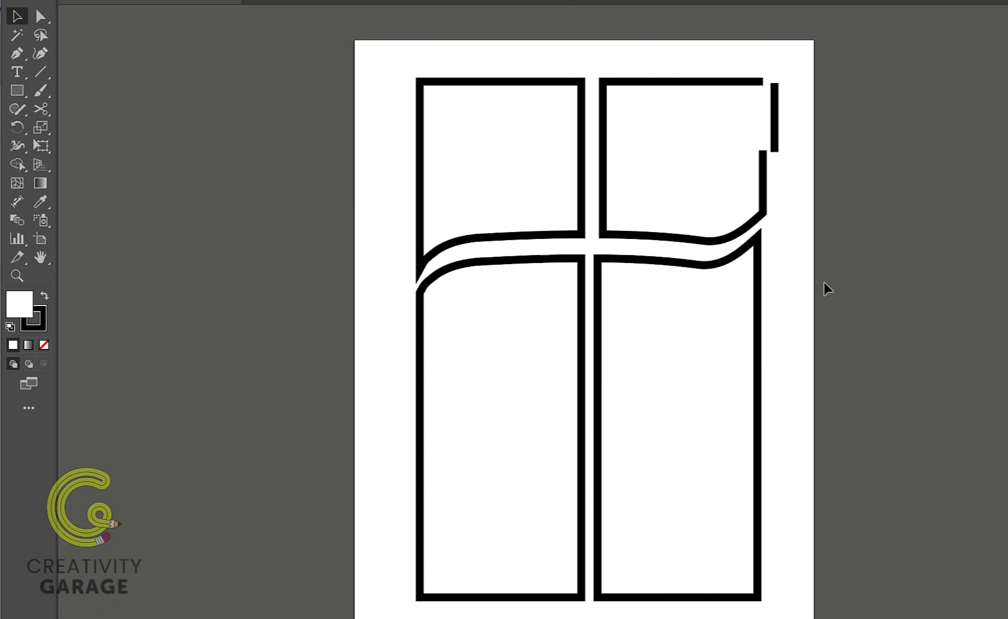
# Step: Undo the segment moves and the Scissors cuts on the upper-right piece
pyautogui.hotkey('ctrl', 'z')
pyautogui.hotkey('ctrl', 'z')
pyautogui.hotkey('ctrl', 'z')
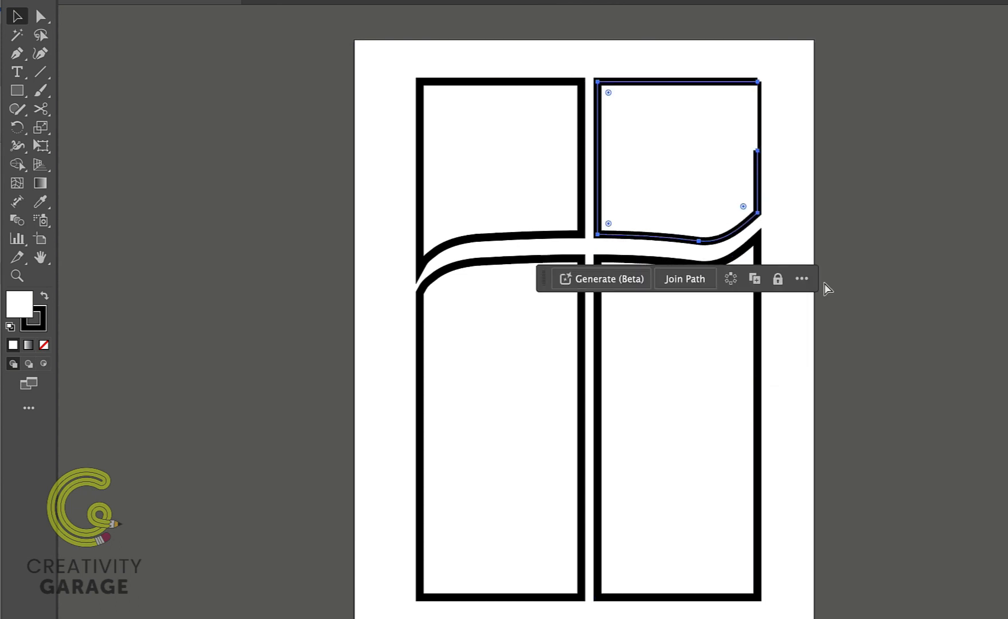
pyautogui.hotkey('ctrl', 'z')
pyautogui.hotkey('ctrl', 'z')
pyautogui.hotkey('ctrl', 'z')
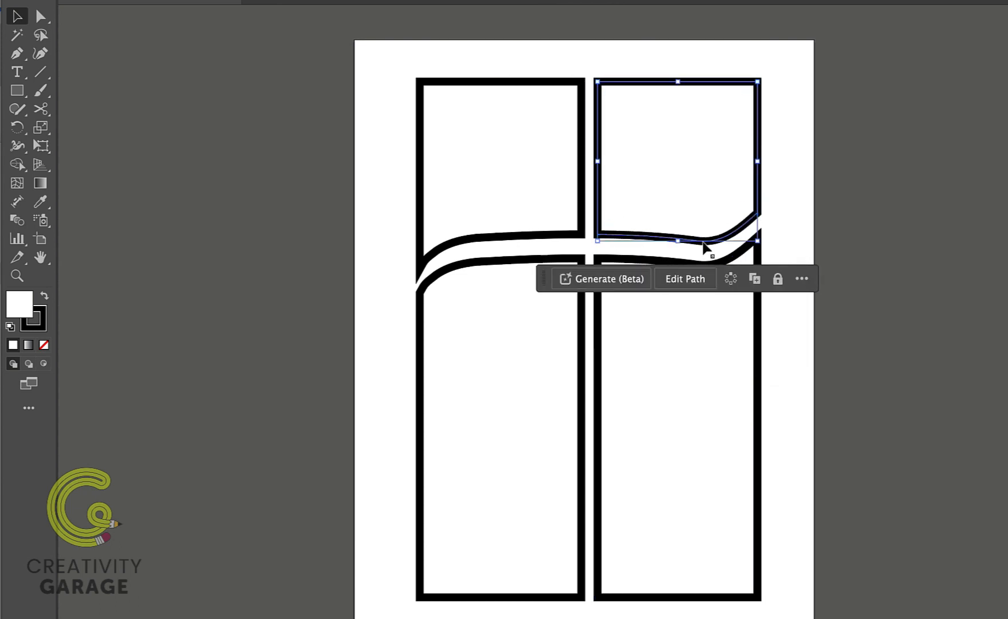
# Step: Activate the Eraser tool and adjust its brush size down to about 32 pt
pyautogui.click(40, 108)
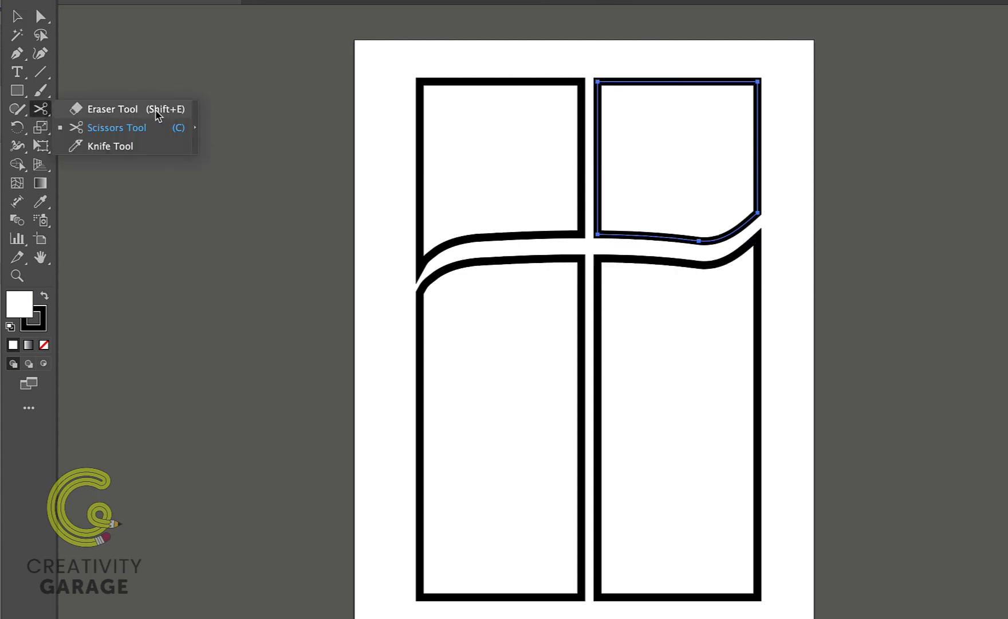
pyautogui.click(114, 109)
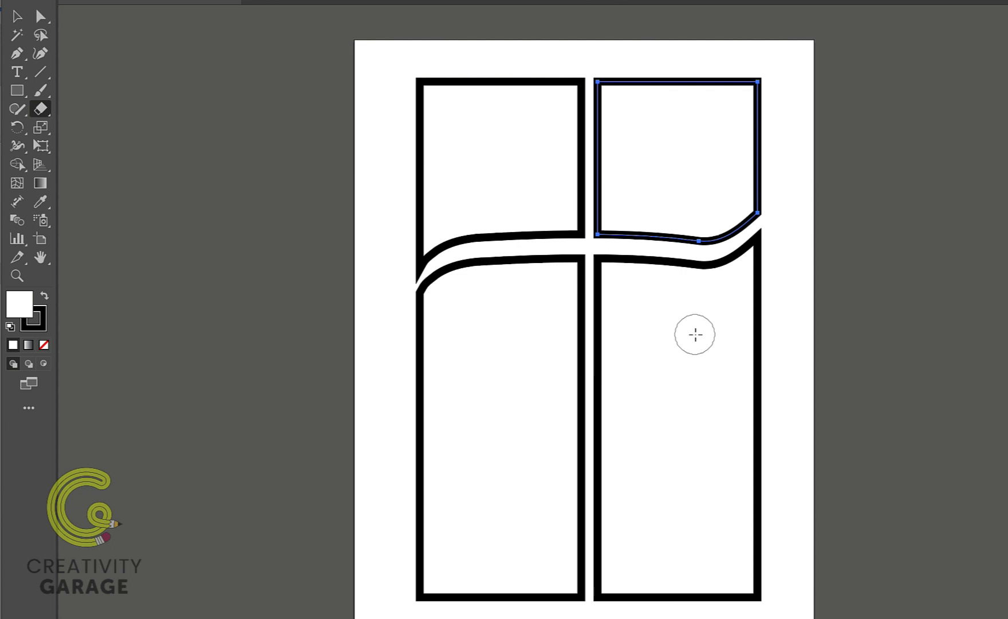
pyautogui.press('[')
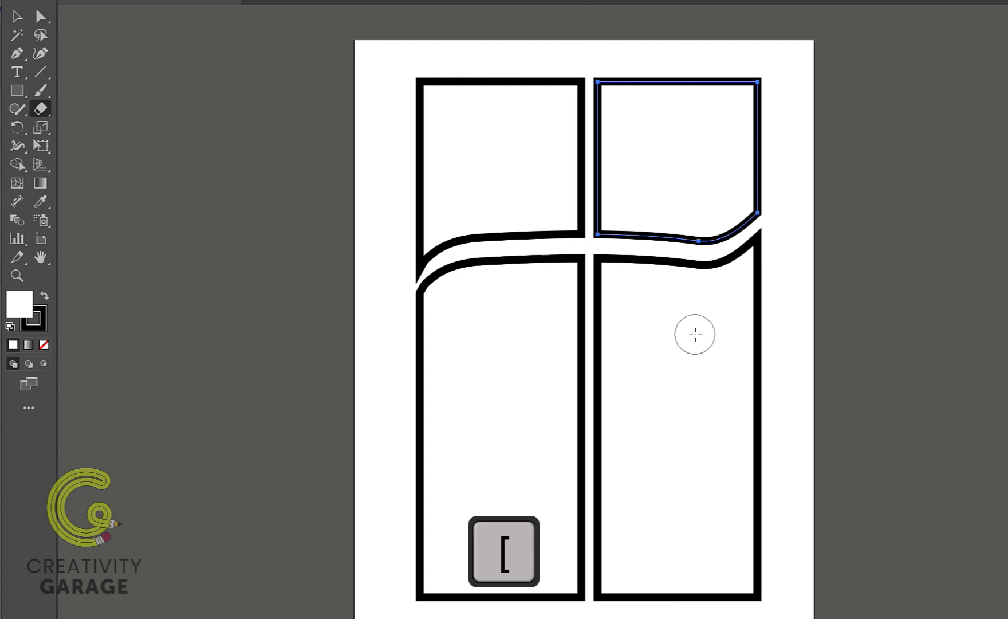
pyautogui.press('[')
pyautogui.press('[')
pyautogui.press('[')
pyautogui.press('[')
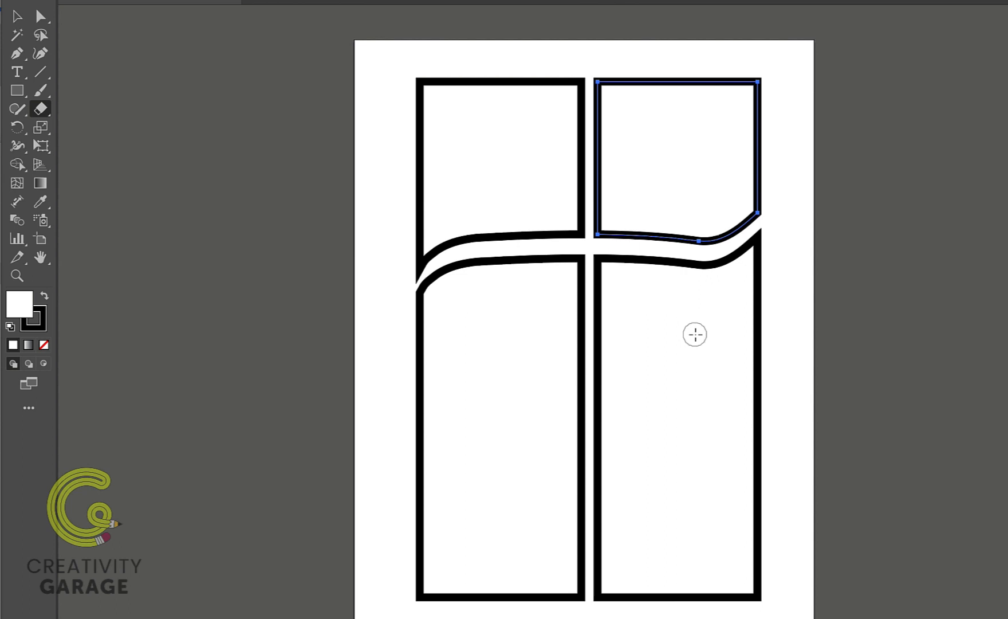
pyautogui.press(']')
pyautogui.press(']')
pyautogui.press(']')
pyautogui.press(']')
pyautogui.press(']')
pyautogui.press('[')
pyautogui.press('[')
pyautogui.press('[')
pyautogui.press('[')
# Step: Try erasing a freehand vertical strip down through the middle of the selected upper-right piece
pyautogui.moveTo(495, 53); pyautogui.dragTo(503, 155)
pyautogui.hotkey('ctrl', 'z')
pyautogui.moveTo(676, 39); pyautogui.dragTo(678, 91)
pyautogui.moveTo(685, 224); pyautogui.dragTo(683, 252)
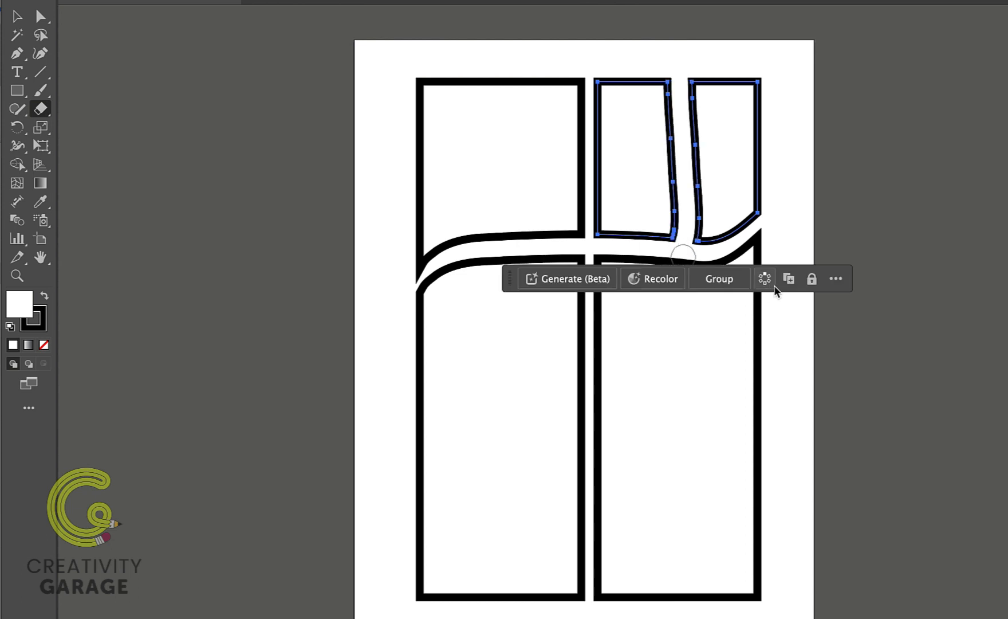
pyautogui.press('v')
pyautogui.click(790, 227)
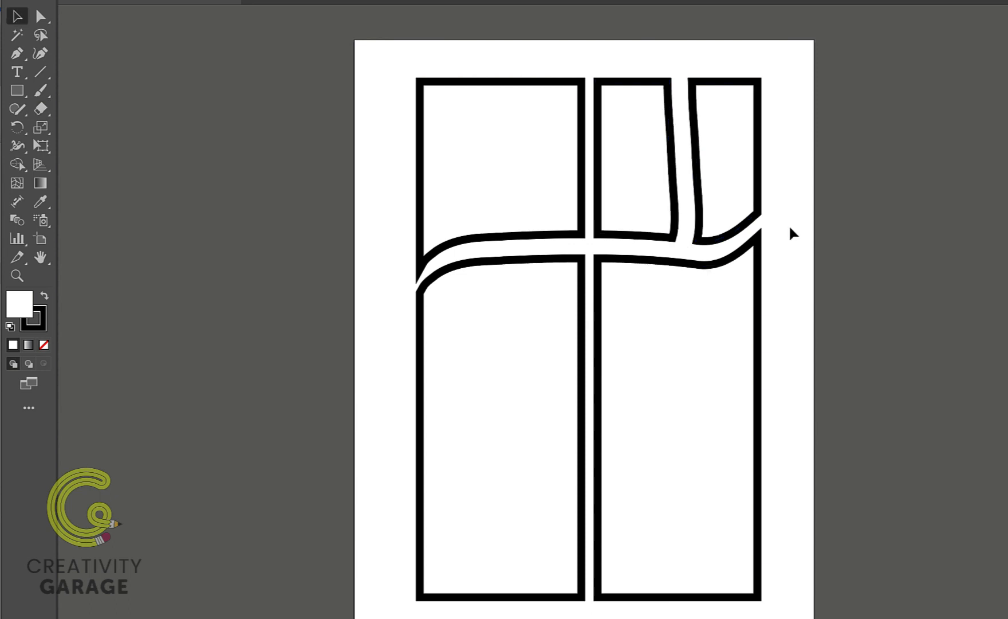
# Step: Undo the freehand erasure and erase a perfectly straight vertical strip through the upper-right piece instead
pyautogui.press('super+z')
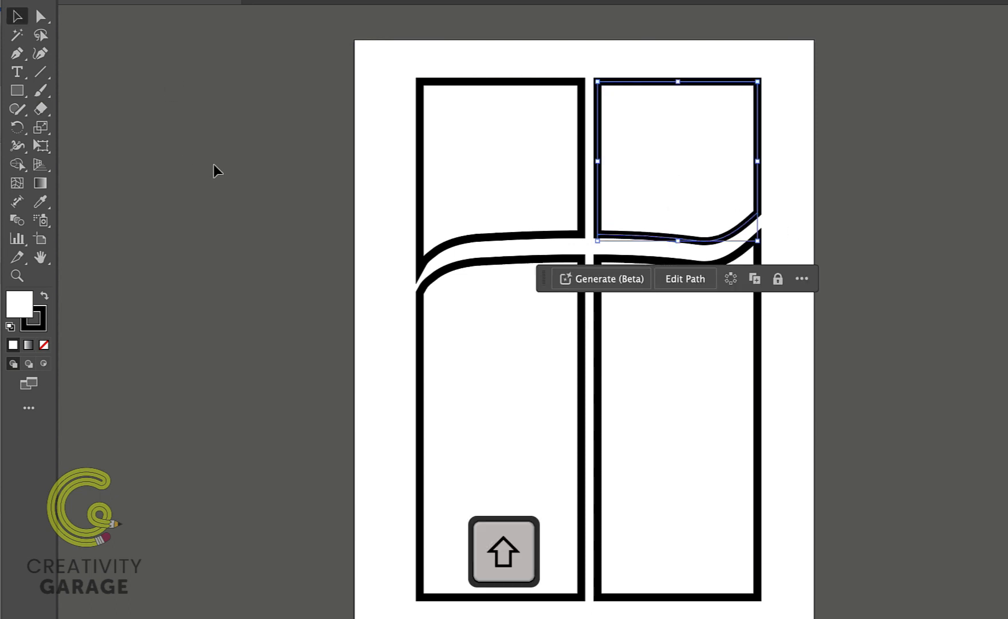
pyautogui.hotkey('shift', 'e')
pyautogui.moveTo(676, 59)
pyautogui.mouseDown()
pyautogui.moveTo(678, 126)
pyautogui.moveTo(704, 249)
pyautogui.mouseUp()
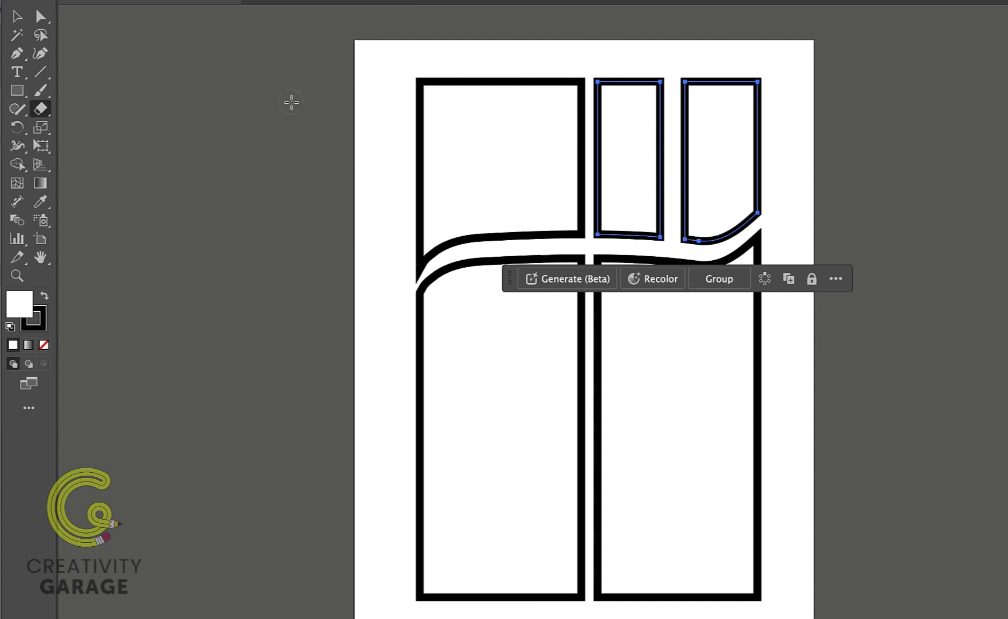
# Step: Set the Eraser tool's roundness to 35%, its angle to 42° and its size to 41 pt
pyautogui.doubleClick(40, 108)
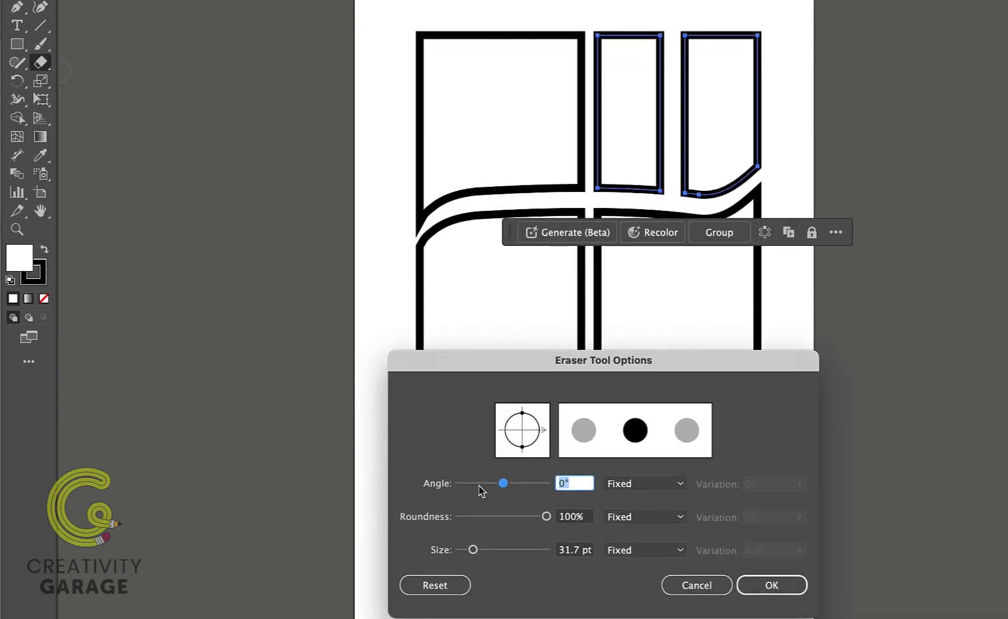
pyautogui.moveTo(547, 526); pyautogui.dragTo(488, 519)
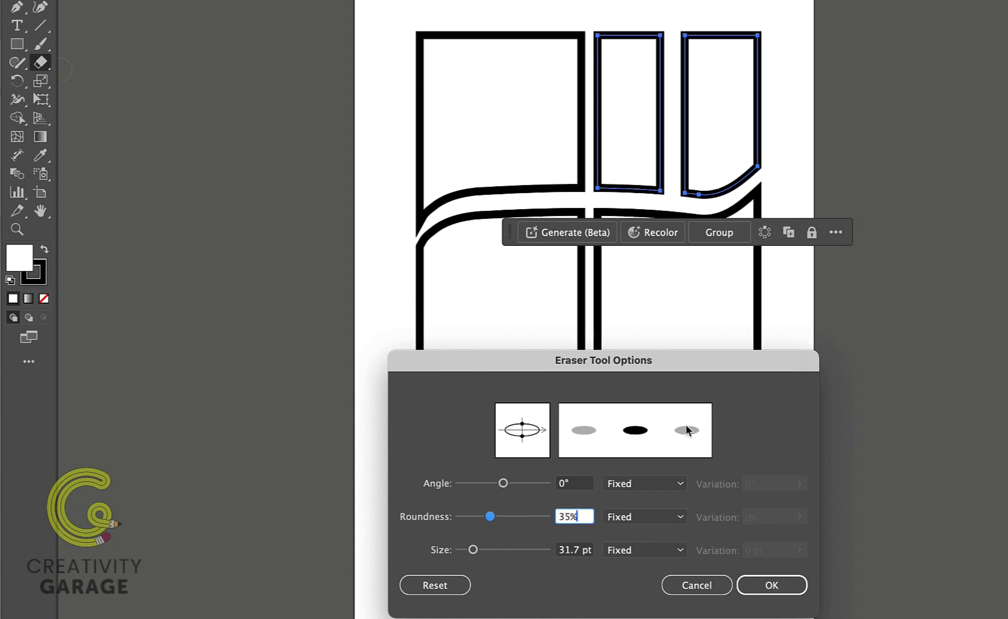
pyautogui.moveTo(503, 483)
pyautogui.mouseDown()
pyautogui.moveTo(525, 486)
pyautogui.moveTo(517, 492)
pyautogui.mouseUp()
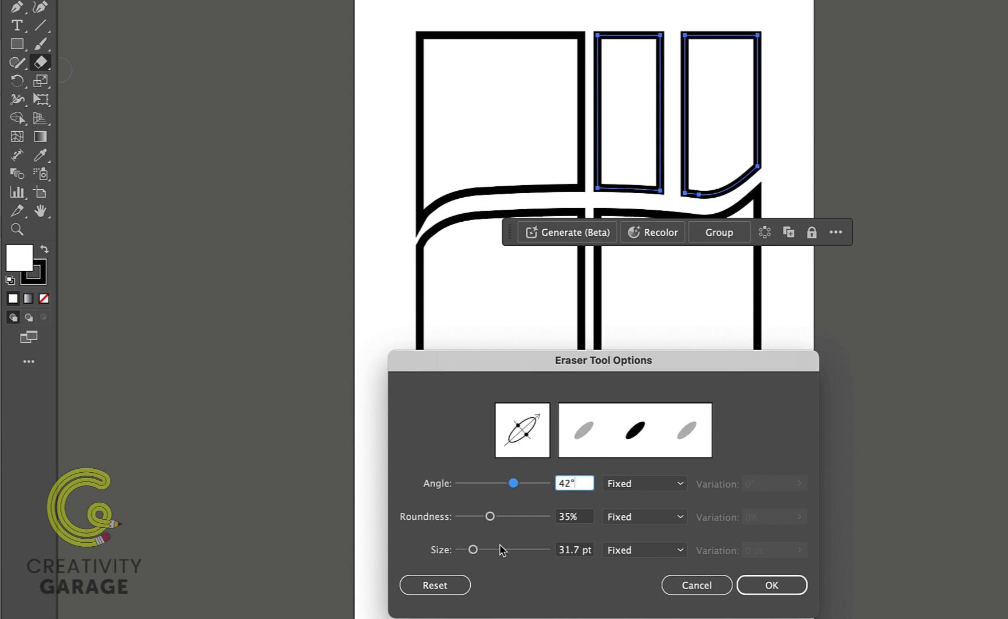
pyautogui.moveTo(474, 550); pyautogui.dragTo(481, 556)
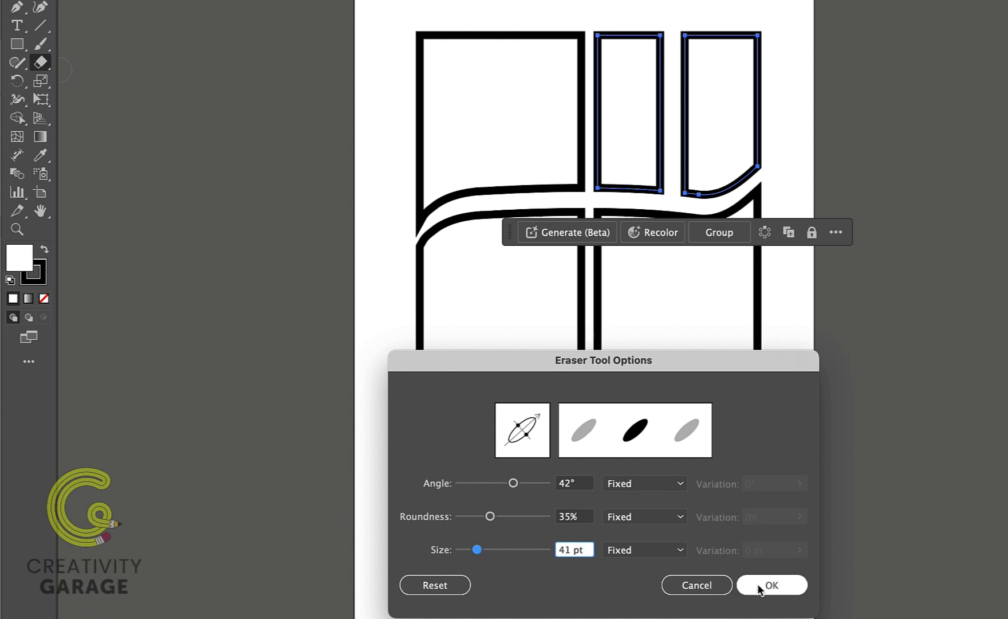
pyautogui.click(765, 584)
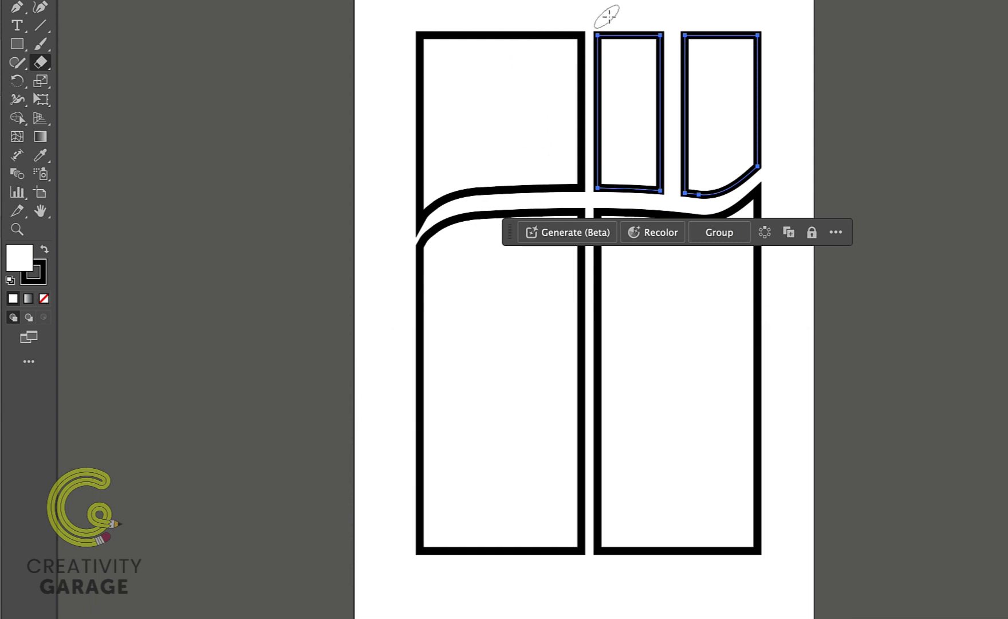
# Step: Erase curved diagonal strips across the upper-right pieces and a straight vertical strip through the lower-right piece
pyautogui.moveTo(616, 14)
pyautogui.mouseDown()
pyautogui.moveTo(647, 101)
pyautogui.moveTo(682, 144)
pyautogui.mouseUp()
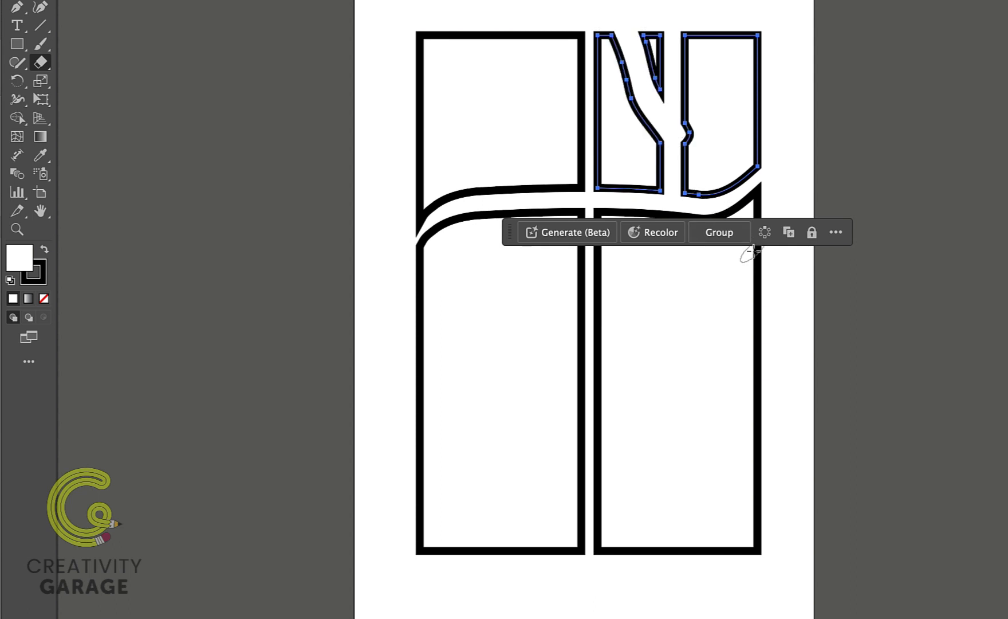
pyautogui.moveTo(719, 16)
pyautogui.mouseDown()
pyautogui.moveTo(727, 68)
pyautogui.moveTo(789, 106)
pyautogui.moveTo(866, 113)
pyautogui.mouseUp()
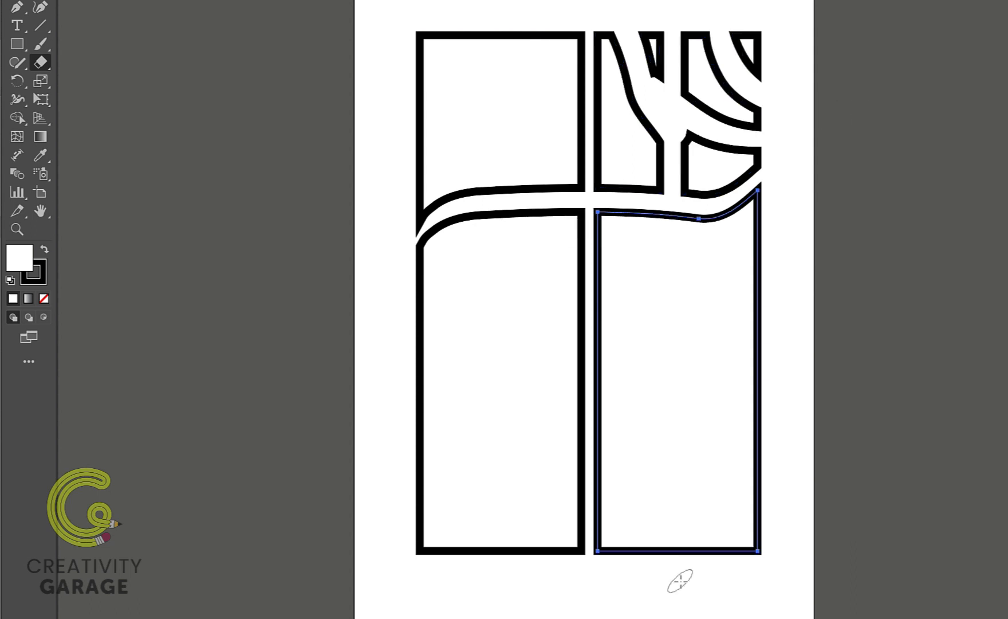
pyautogui.moveTo(679, 580); pyautogui.dragTo(687, 176)
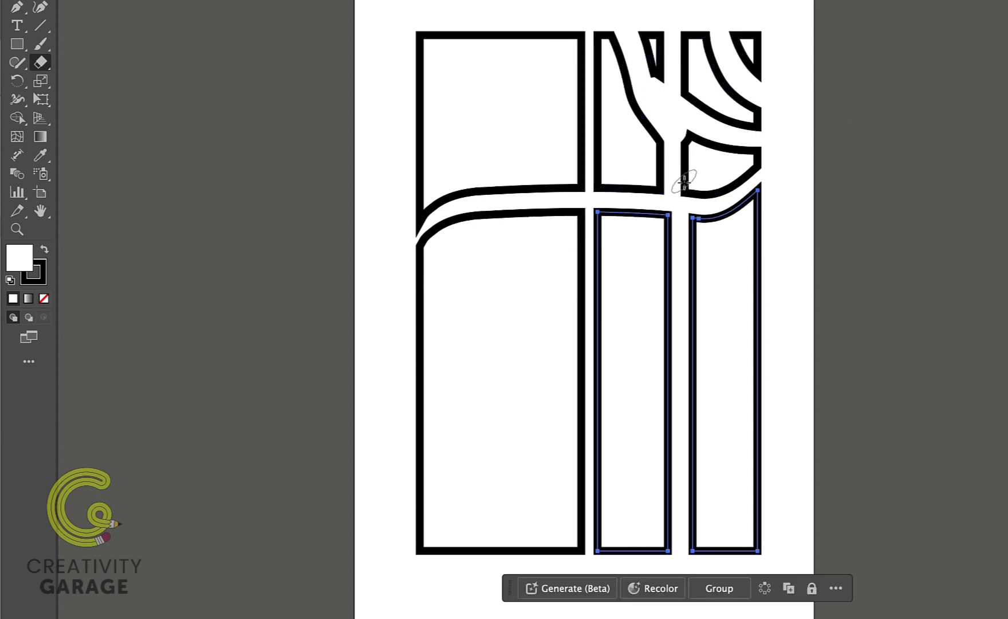